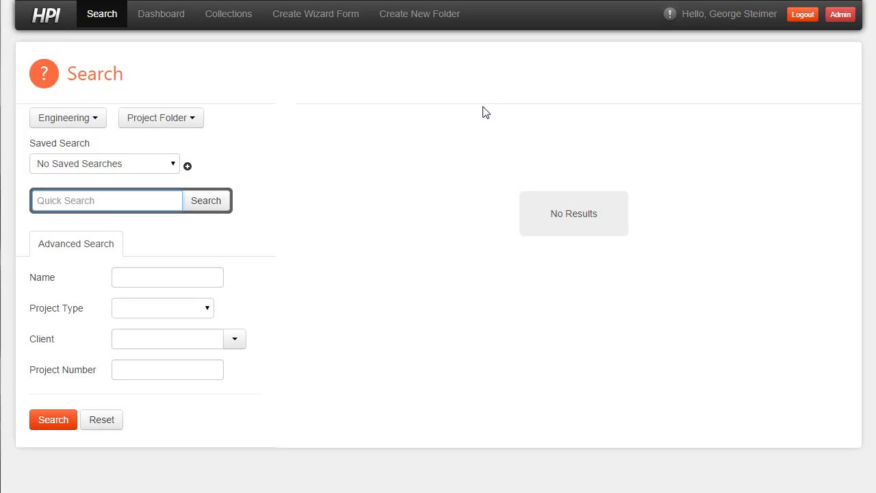
Search the engineering template folders for project type Mechanical and open the Mechanical-Templates folder
click(480, 113)
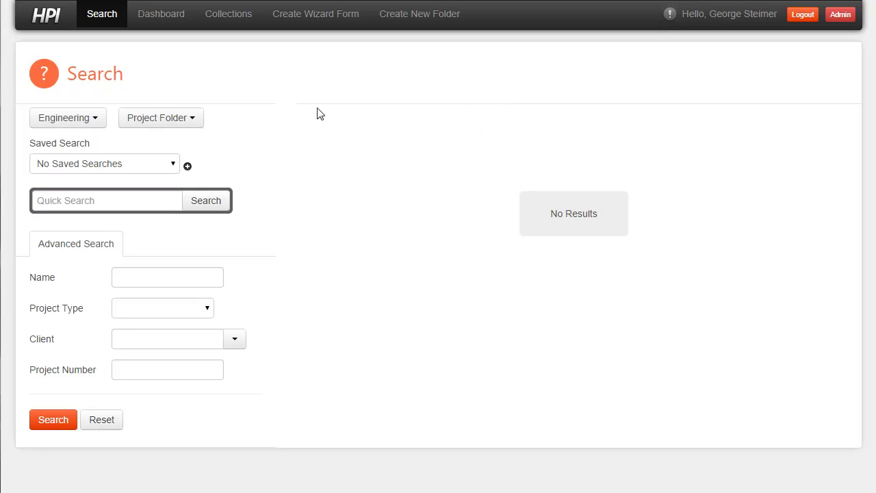
click(176, 125)
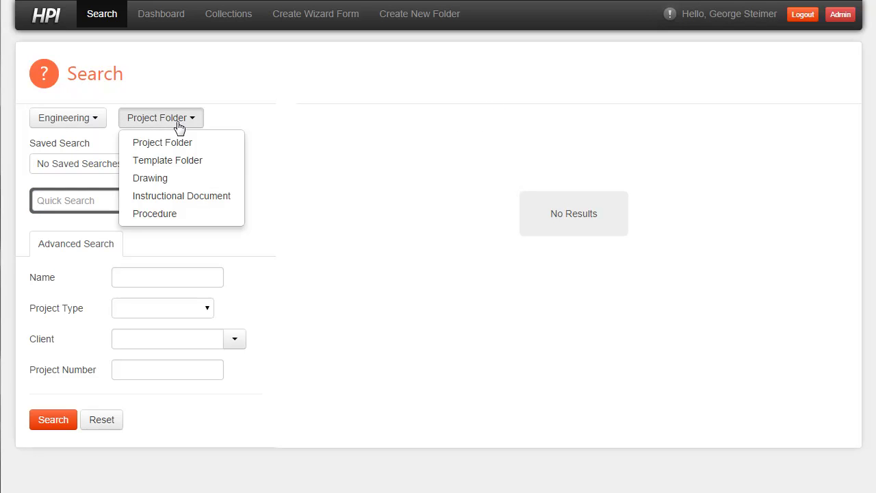
click(175, 162)
click(158, 286)
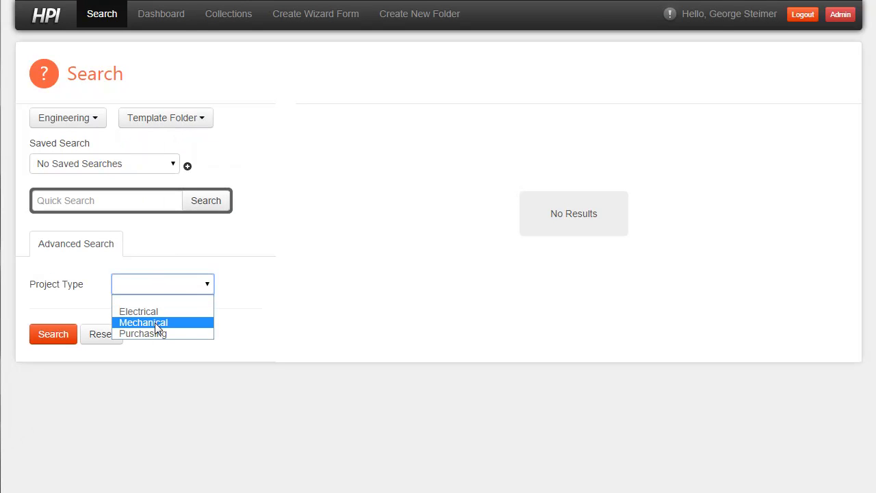
click(155, 321)
click(54, 338)
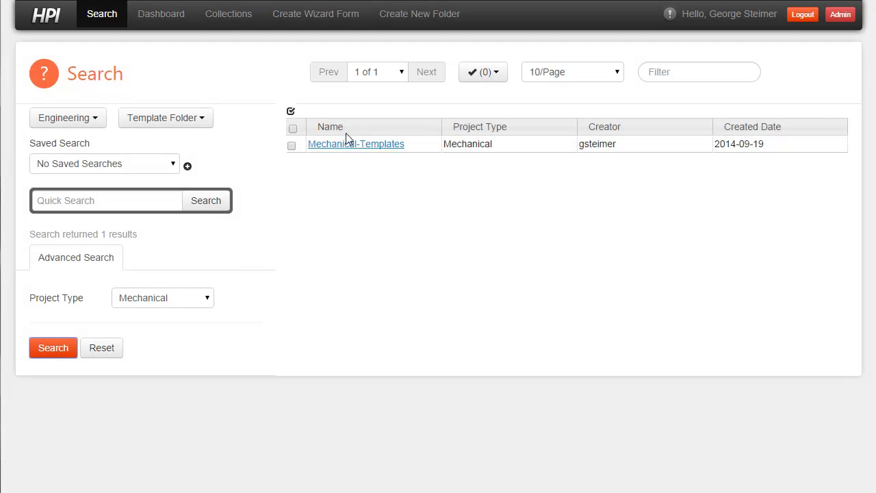
click(350, 152)
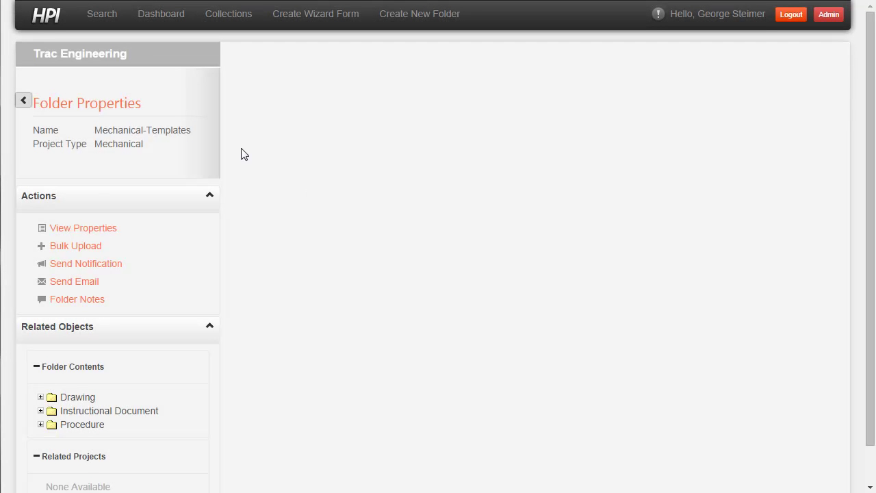
Examine the template folder's drawings, instructional documents and procedures, previewing DFH1M6-A0602_RevA.pdf and Instructional-01.doc
click(103, 204)
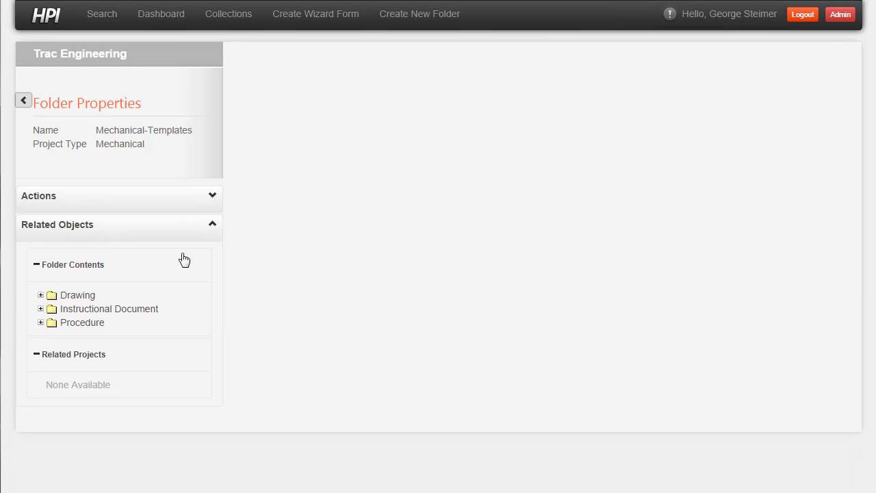
click(41, 296)
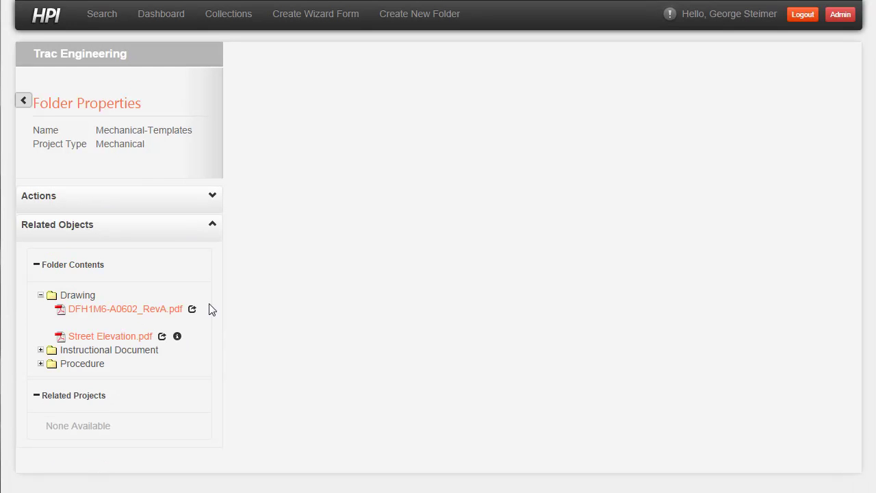
click(98, 312)
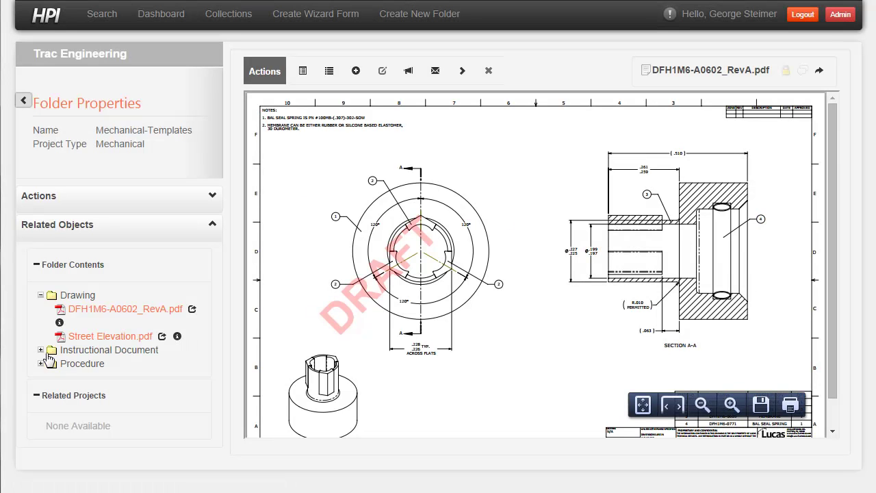
click(41, 350)
click(80, 368)
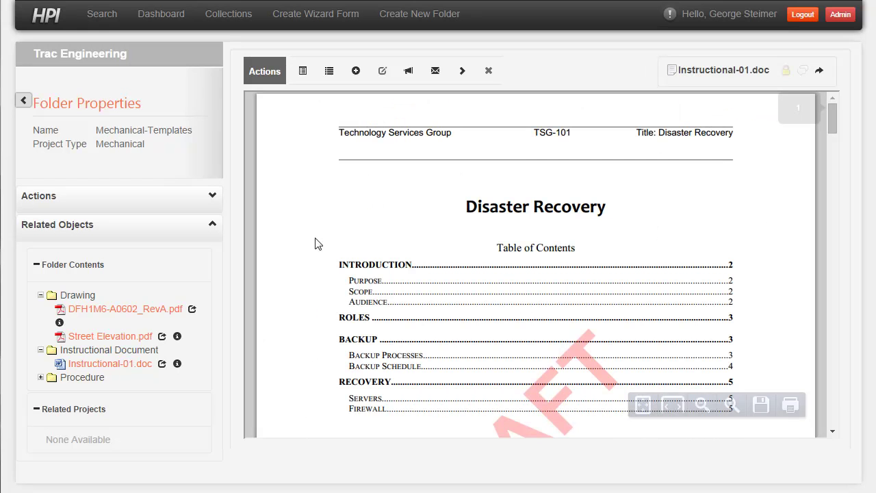
click(41, 378)
click(76, 391)
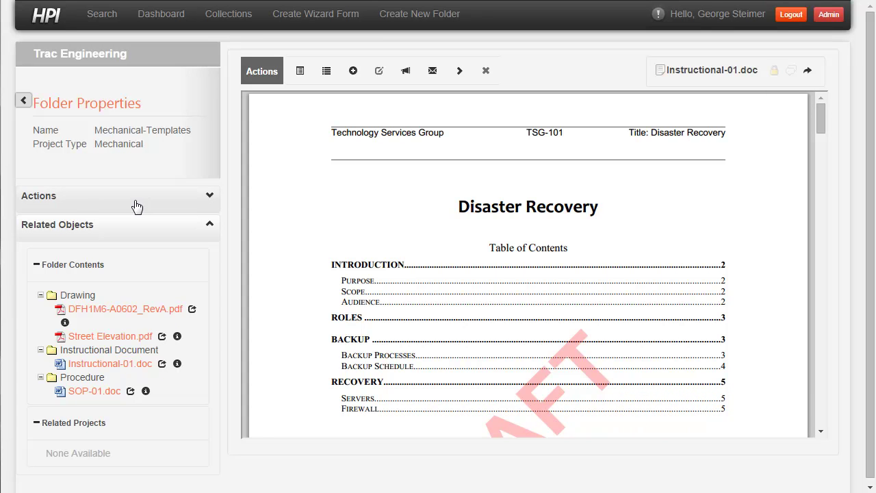
Start a new folder from the dashboard in the engineering trac with the object type Project Folder
click(175, 17)
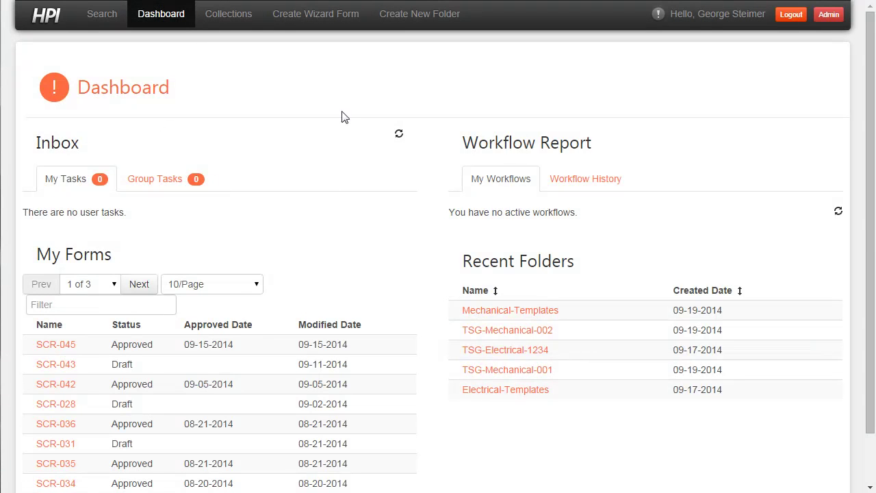
click(420, 15)
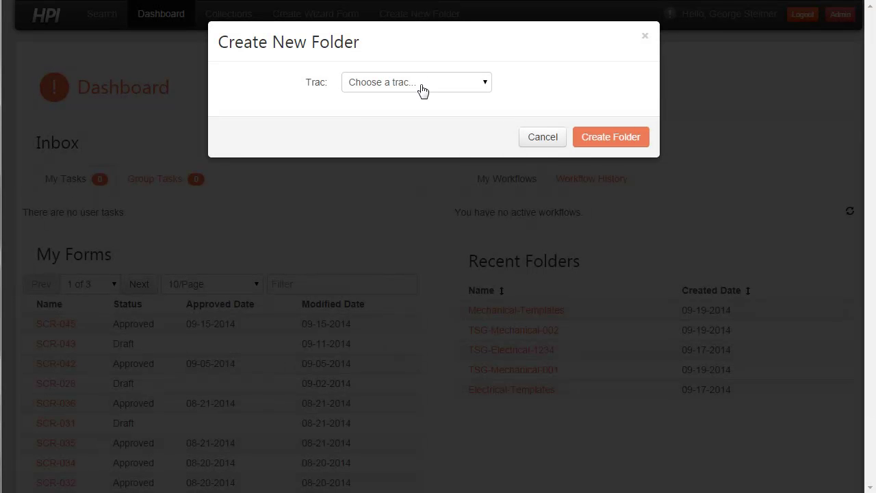
click(422, 90)
click(417, 112)
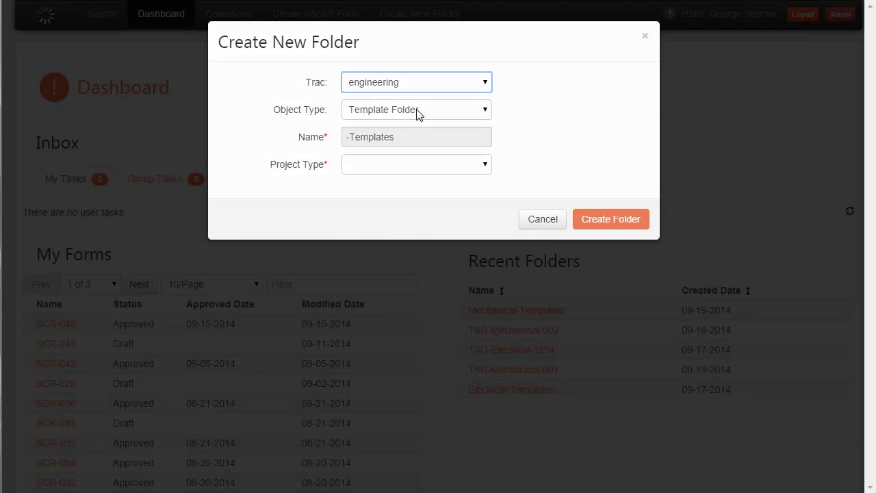
click(418, 114)
click(413, 148)
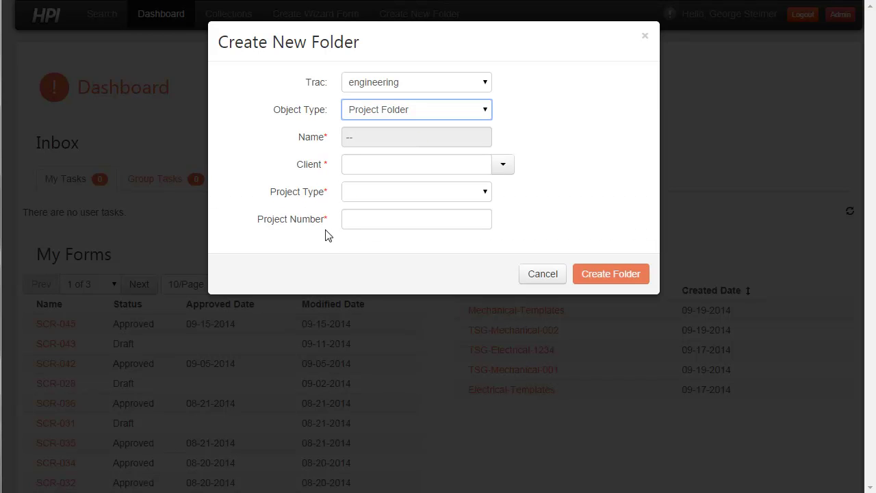
Create the project folder with client TSG, project type Mechanical and project number 002
click(360, 167)
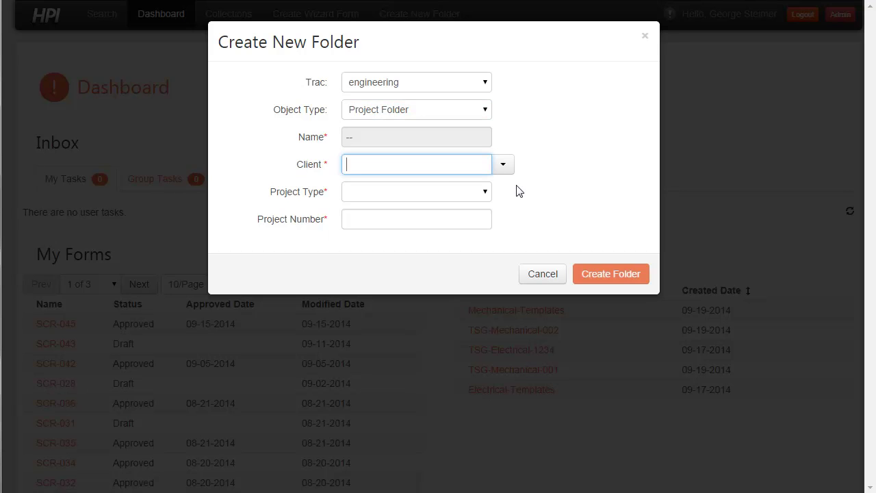
text(T)
key(Return)
key(Tab)
click(487, 197)
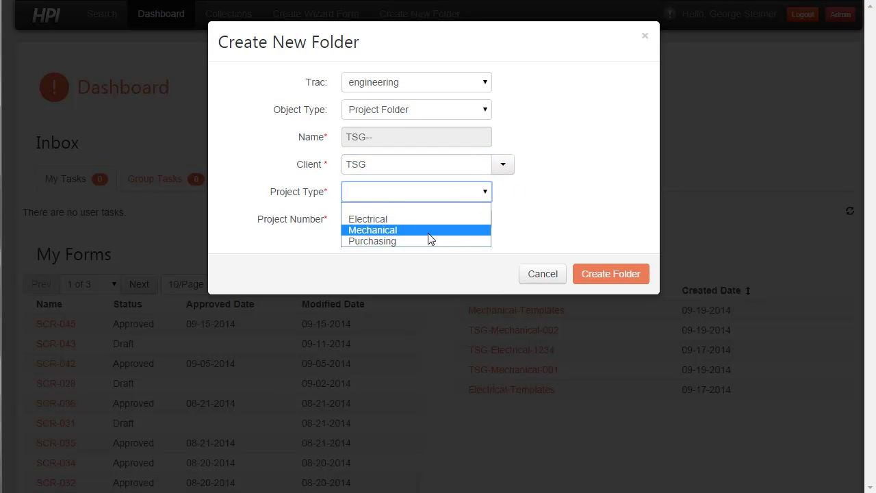
click(429, 233)
click(362, 229)
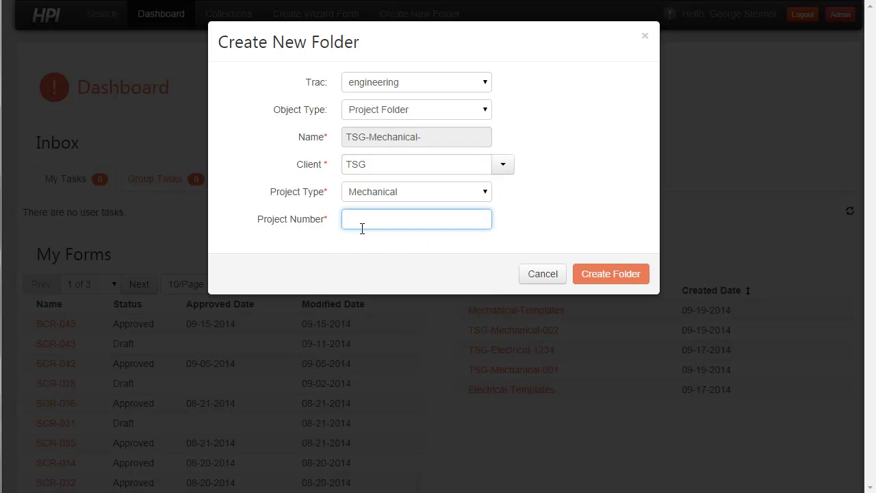
text(002)
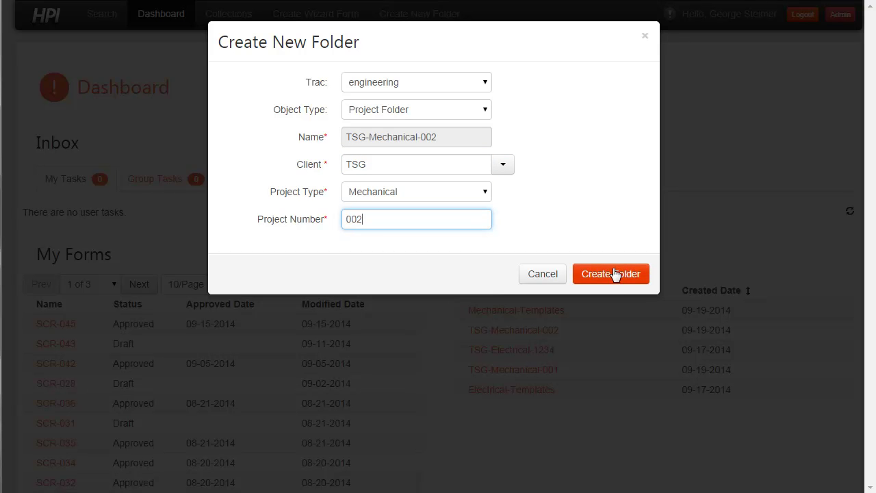
click(611, 274)
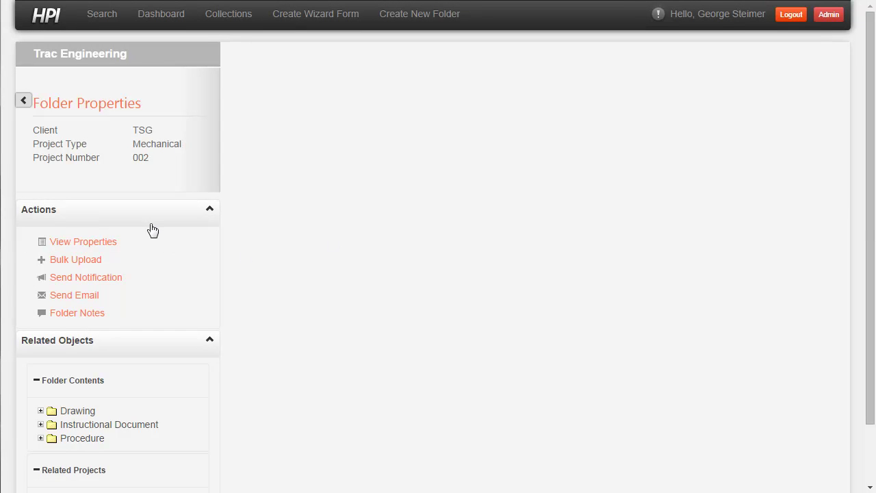
Examine the new project folder's drawings, procedures and instructional documents, and preview DFH1M6-A0602_RevA.pdf
click(155, 221)
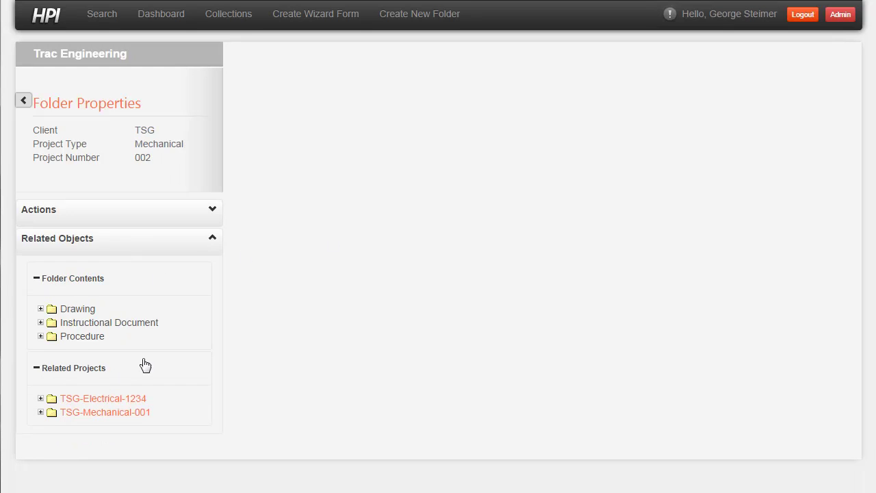
click(41, 310)
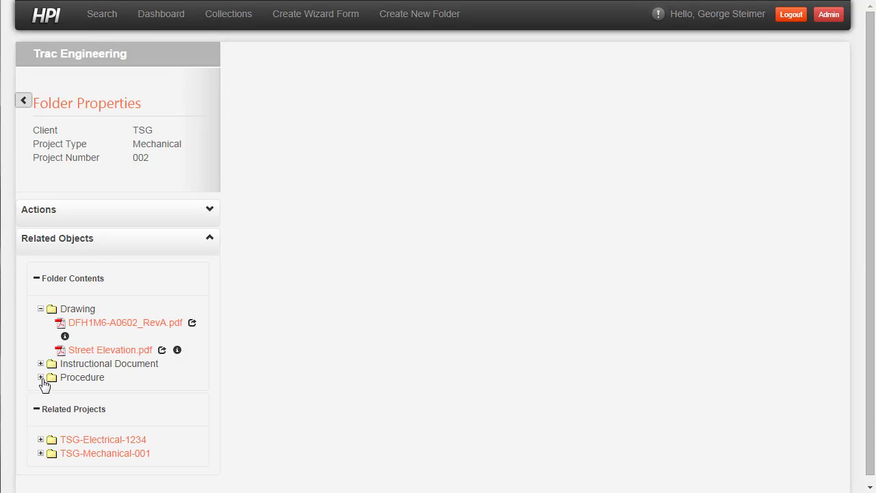
click(41, 378)
click(41, 364)
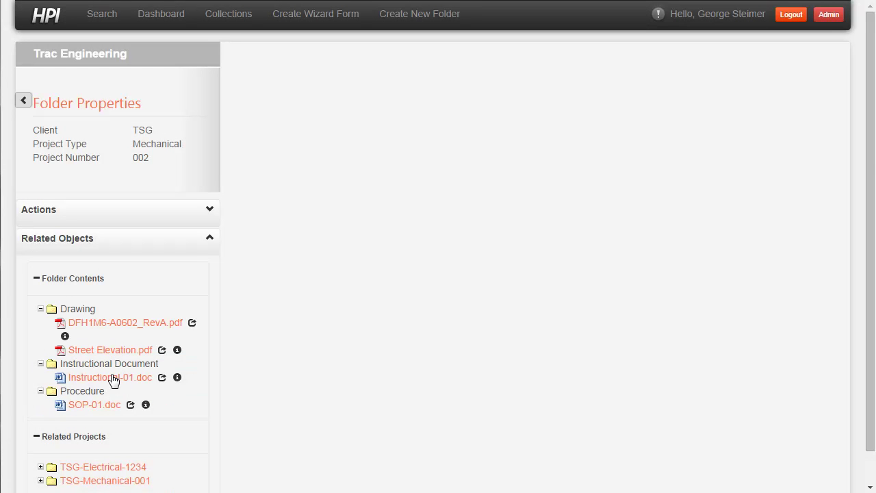
click(108, 324)
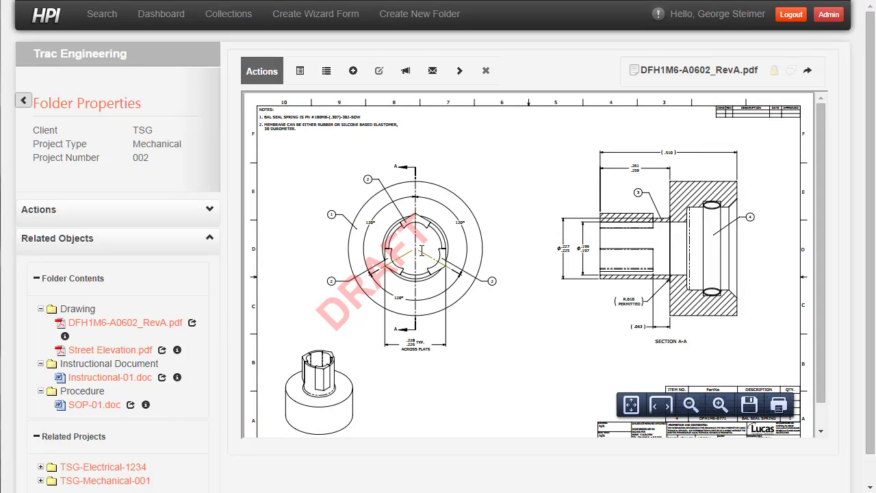
Check out Instructional-01.doc from the project folder and save the file in the local demo folder
click(102, 378)
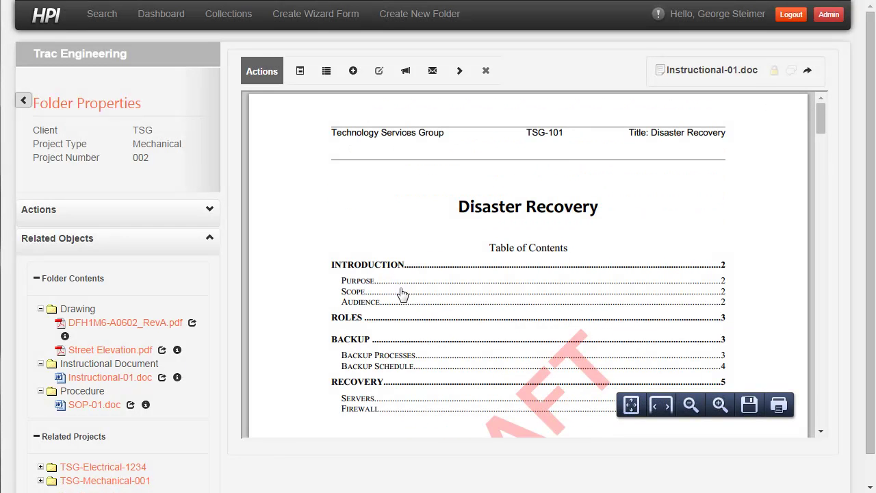
click(379, 71)
click(640, 130)
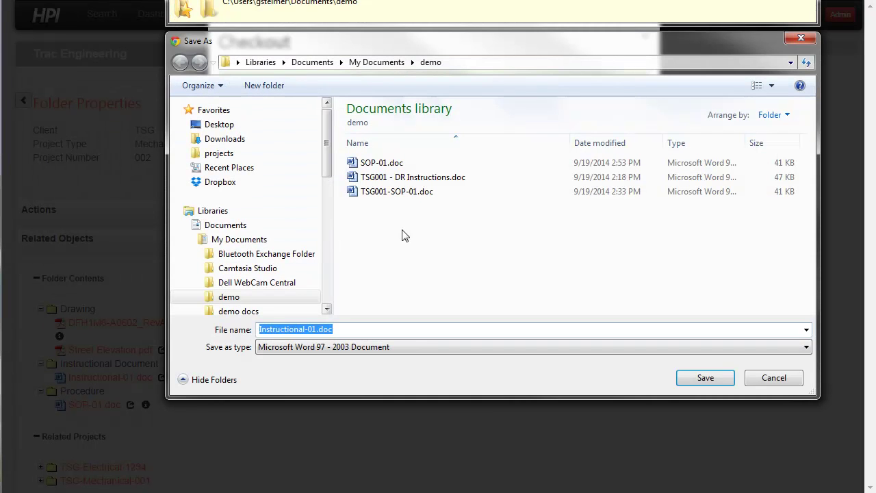
click(690, 378)
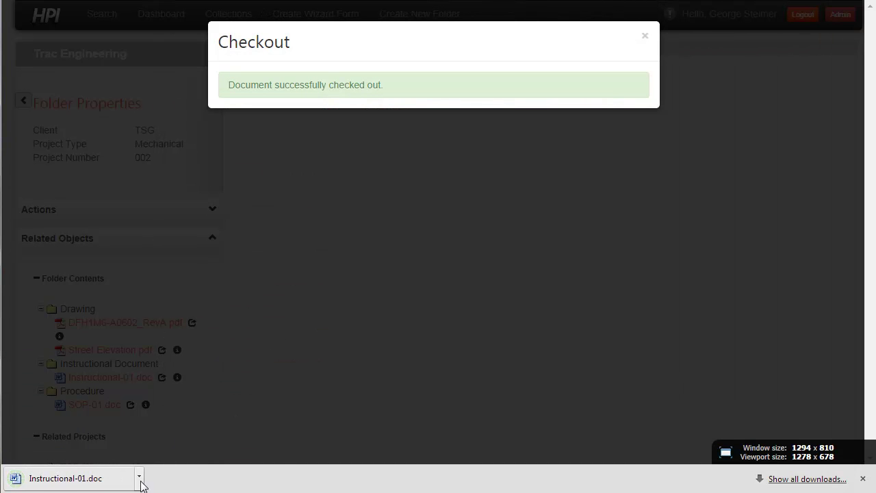
Open the downloaded Instructional-01.doc in Microsoft Word, change the header's document code to TSG-002, and save and close it
click(139, 476)
click(176, 395)
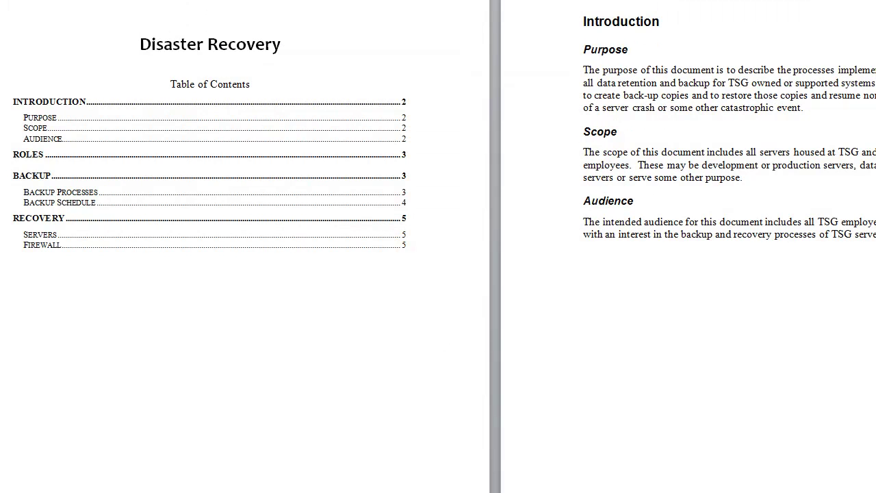
key(Escape)
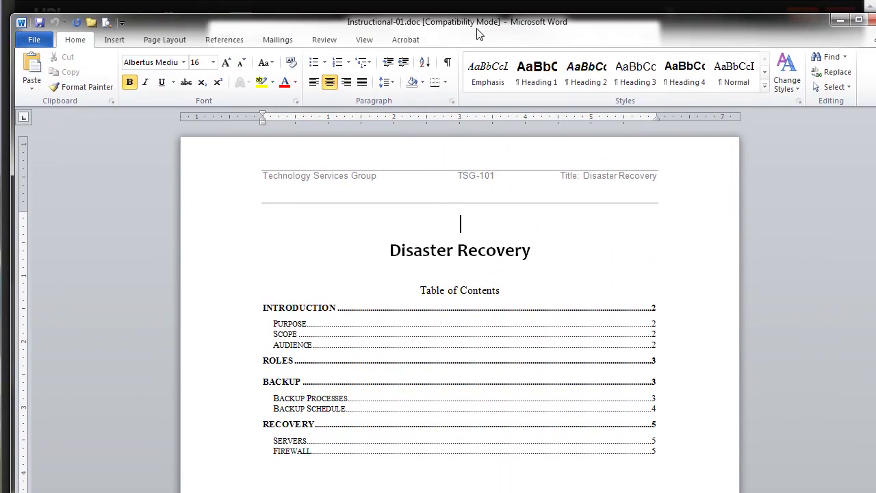
double_click(479, 176)
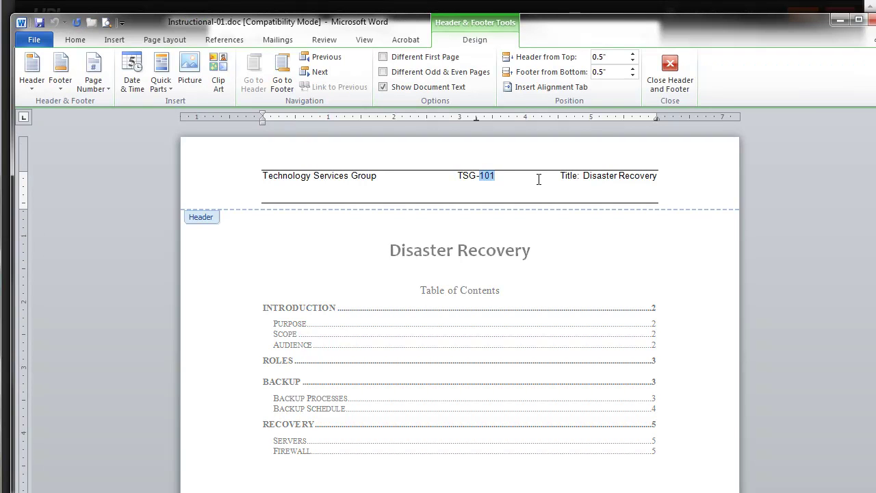
text(002)
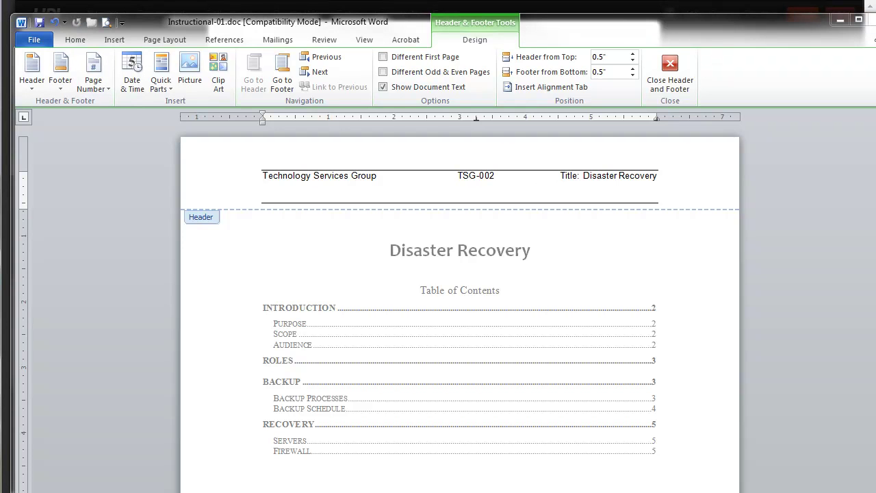
click(871, 19)
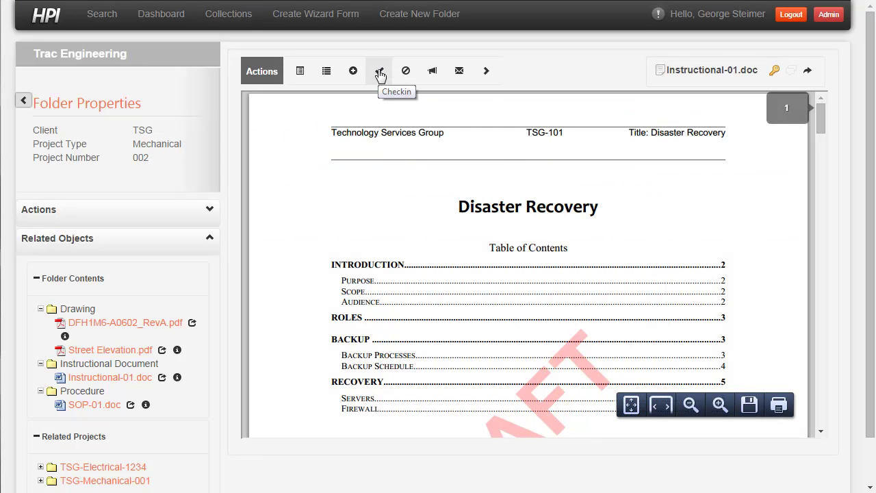
Check in the edited Instructional-01.doc from the local demo folder as a minor version
click(380, 71)
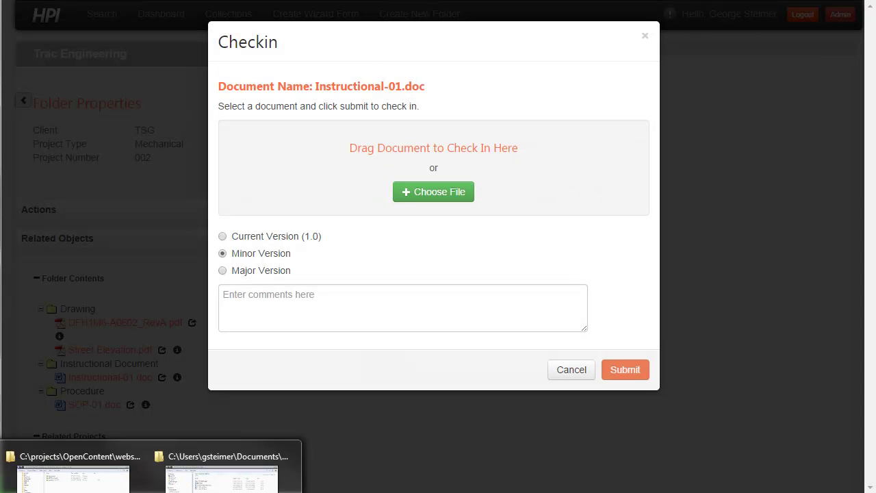
click(230, 473)
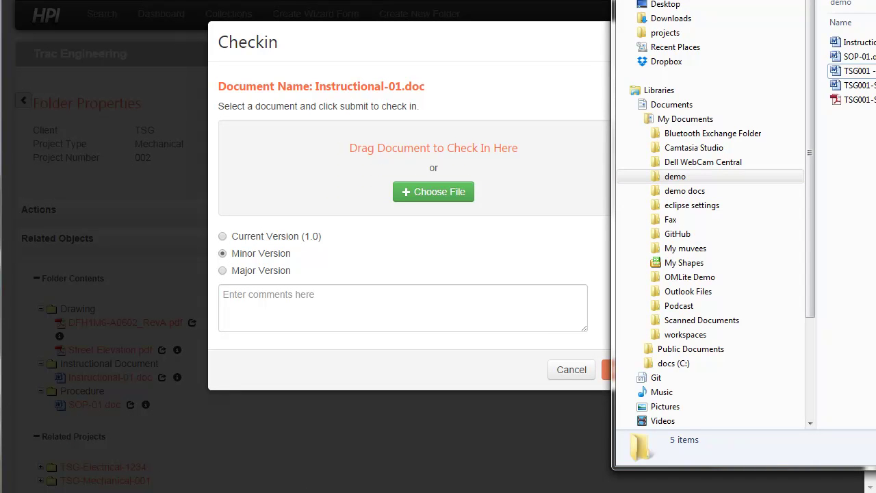
drag(735, 0, 685, 72)
drag(821, 199, 459, 168)
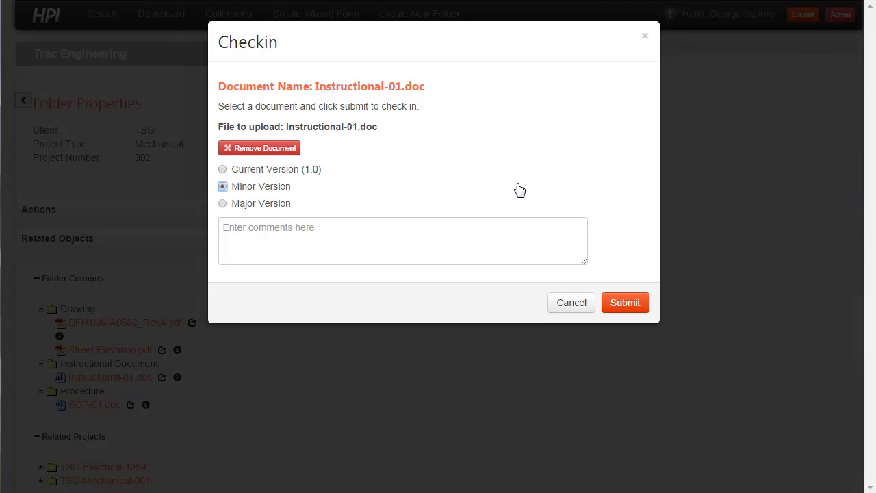
click(624, 305)
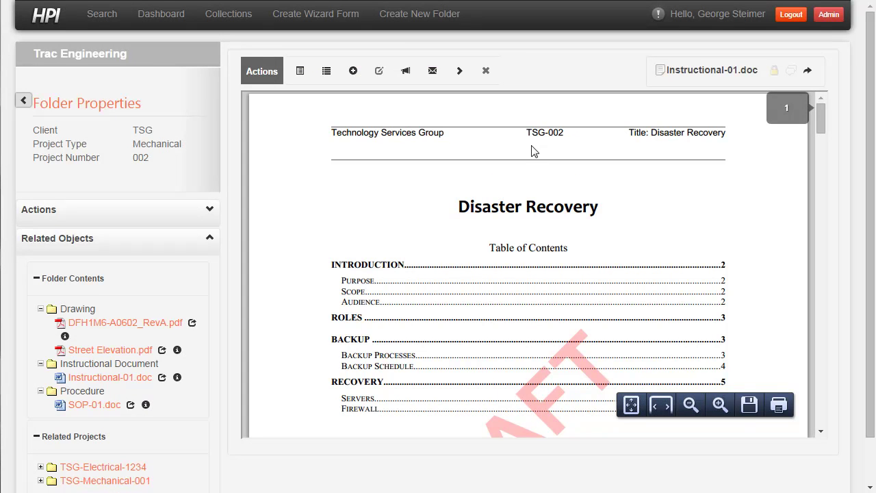
Rename Instructional-01.doc to TSG002 Instructional.doc in its document properties and submit the change
click(303, 76)
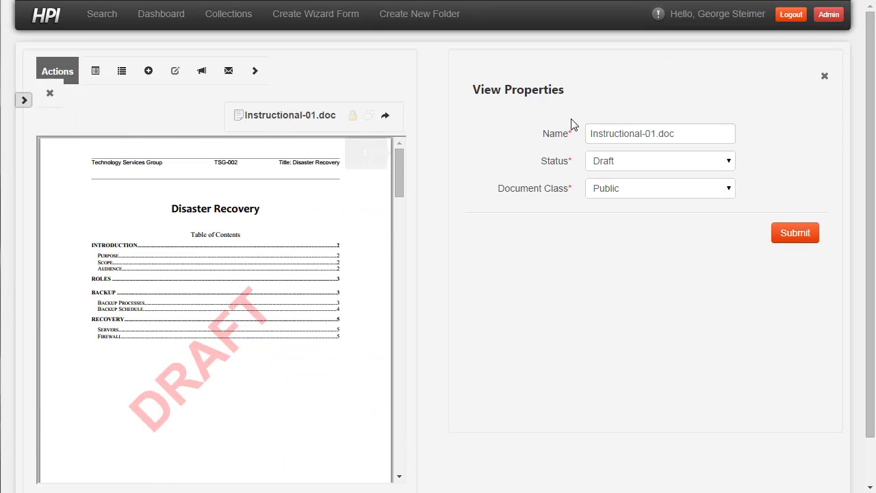
click(591, 131)
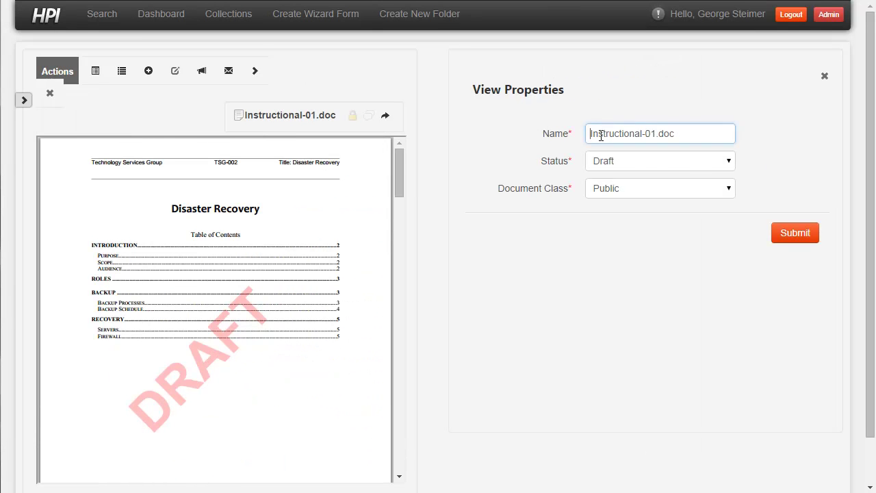
text(TSG)
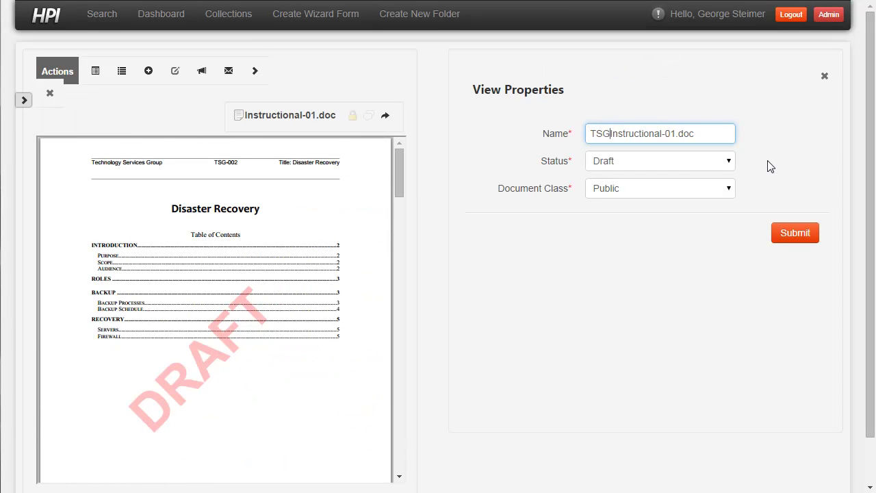
text(002)
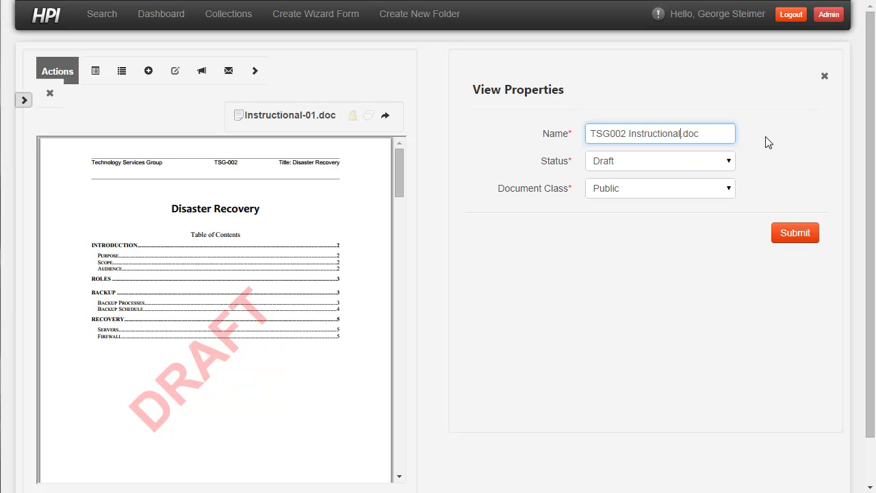
click(797, 235)
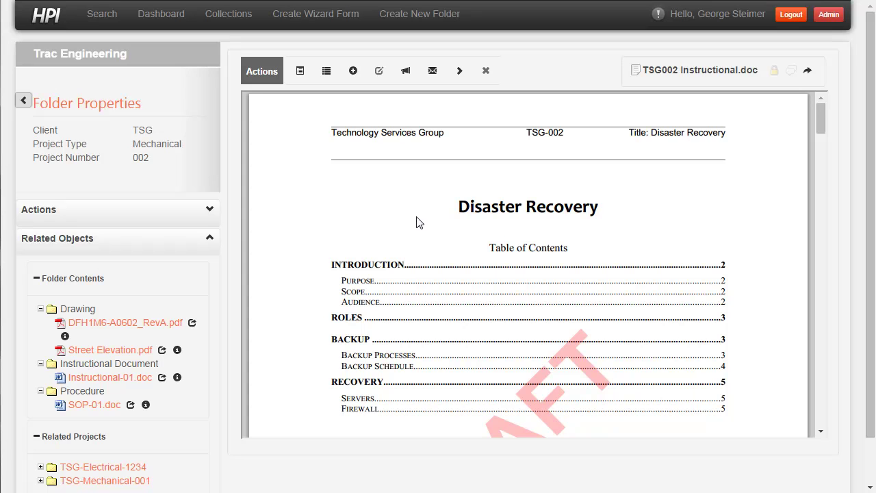
Collapse the Drawing, Instructional Document and Procedure folders in the project's folder contents
click(41, 310)
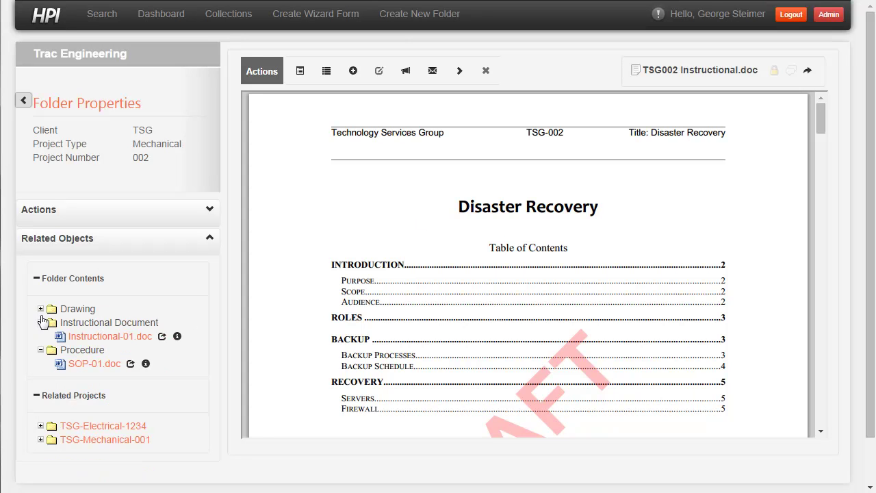
click(41, 323)
click(41, 337)
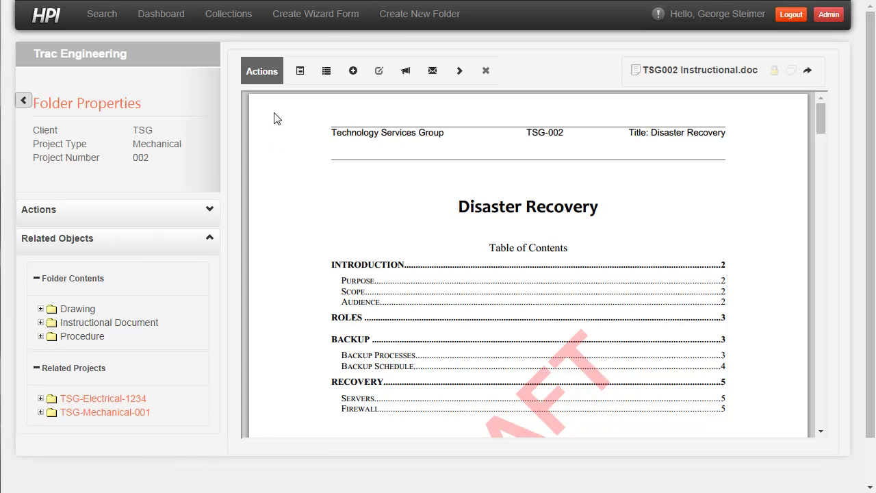
Set the status of TSG002 Instructional.doc to Released in its properties and submit the change
click(299, 71)
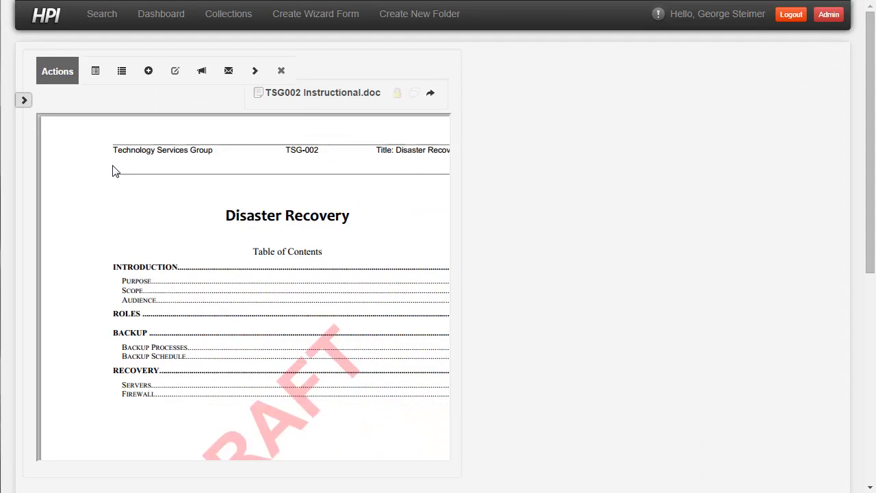
click(636, 167)
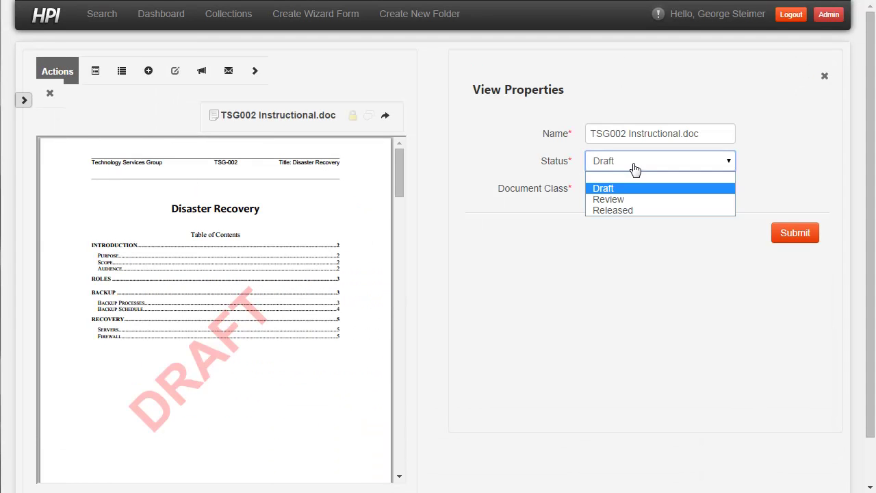
click(630, 210)
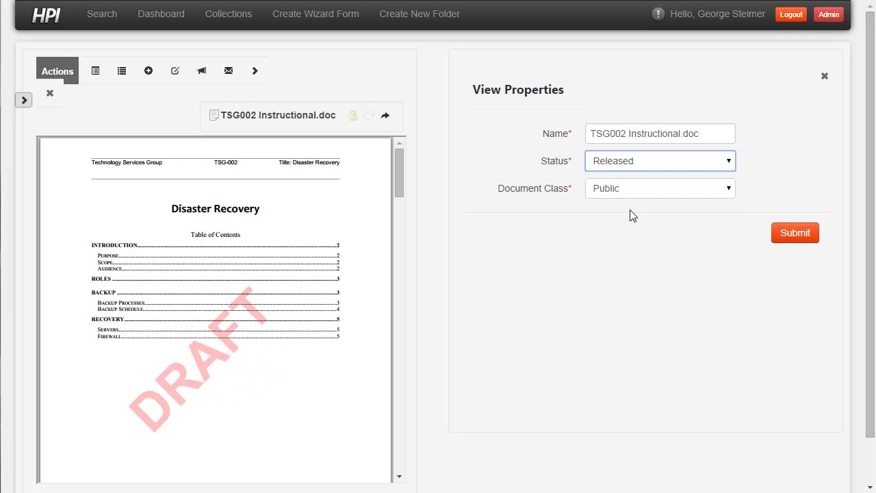
click(785, 236)
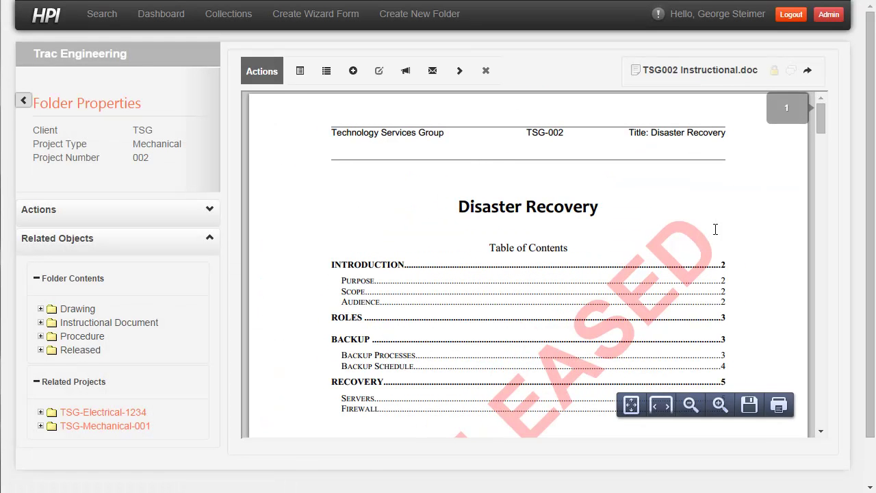
Examine the watermark on the document preview and expand the project's Released folder to view its contents
scroll(715, 219, down, 2)
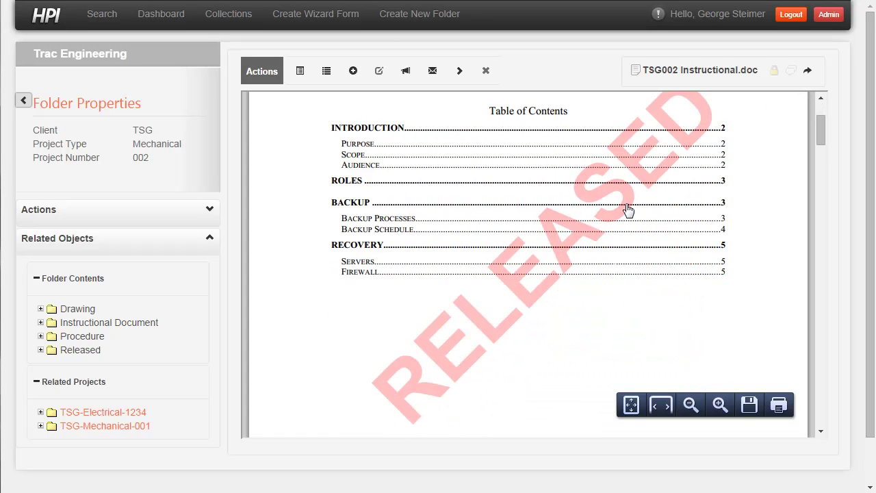
click(40, 350)
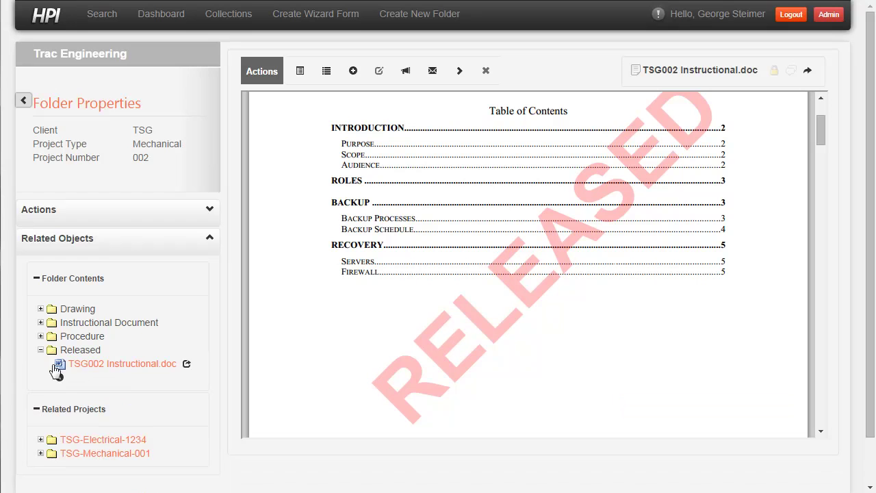
mouse_move(63, 363)
Collapse the folder contents and preview Flow Graph.pdf from the Released folder of the related project TSG-Electrical-1234
click(39, 280)
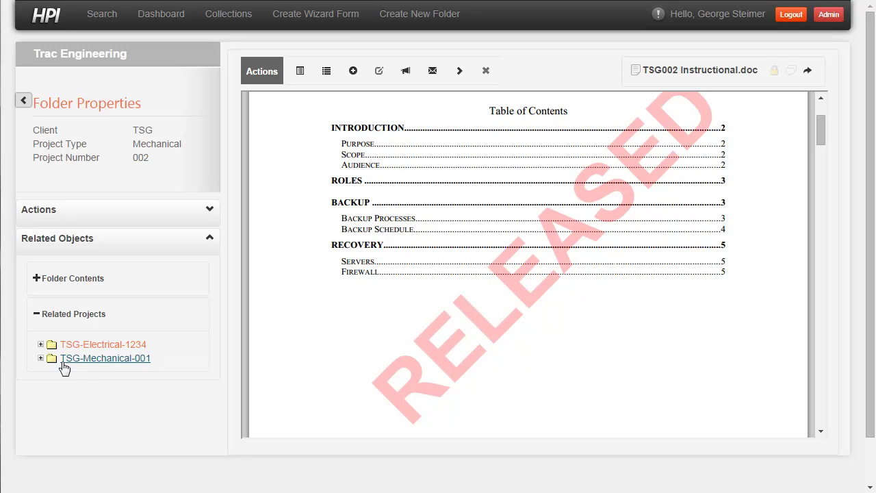
click(40, 345)
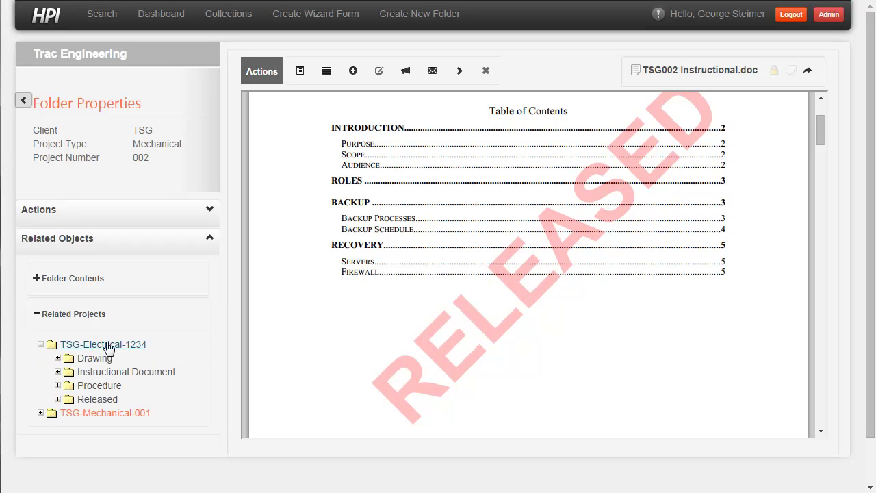
click(58, 399)
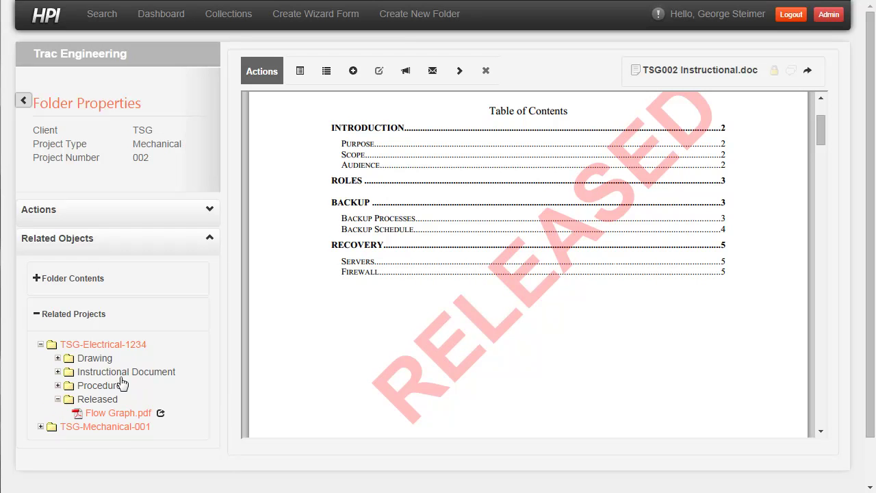
click(115, 414)
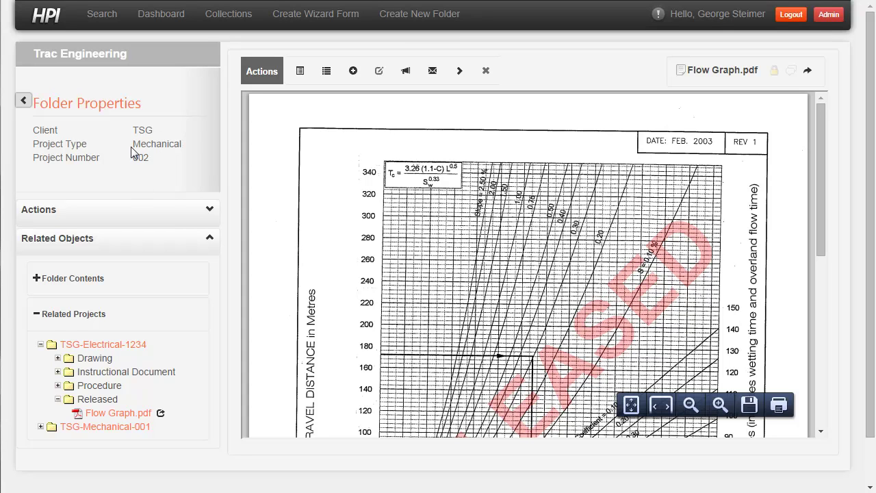
scroll(420, 260, down, 3)
scroll(373, 271, up, 3)
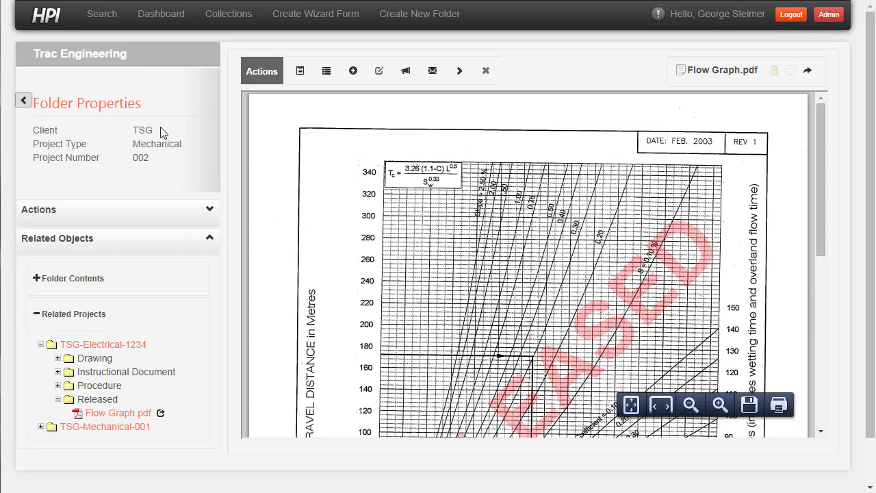